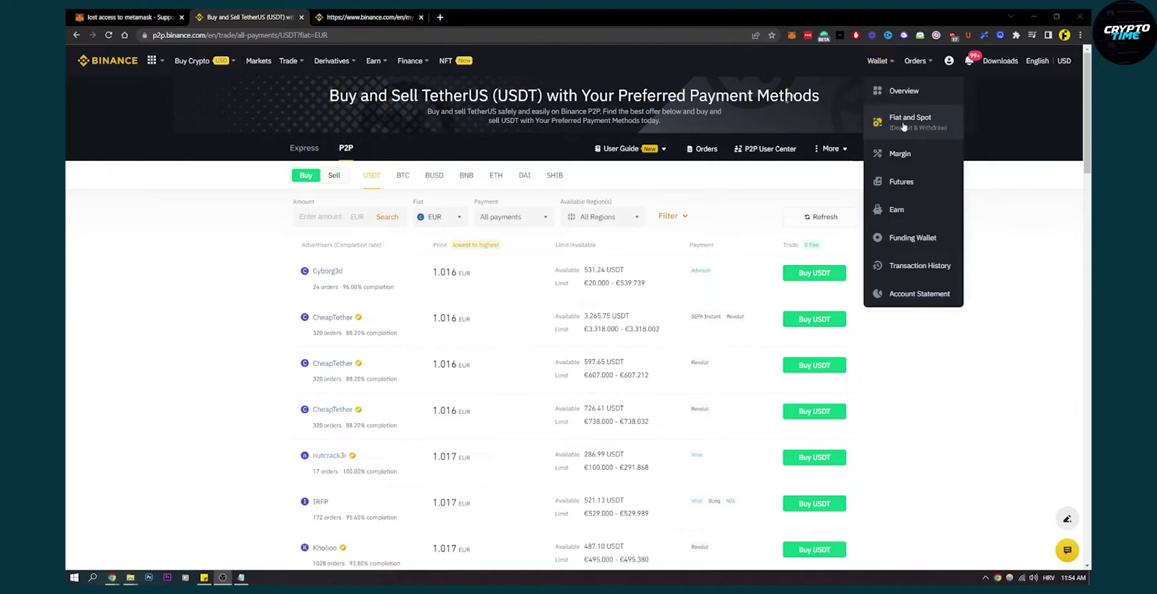
Open the Fiat and Spot wallet from the Wallet menu to see the XRP, BTC, ETH and USDT balances
left_click(903, 126)
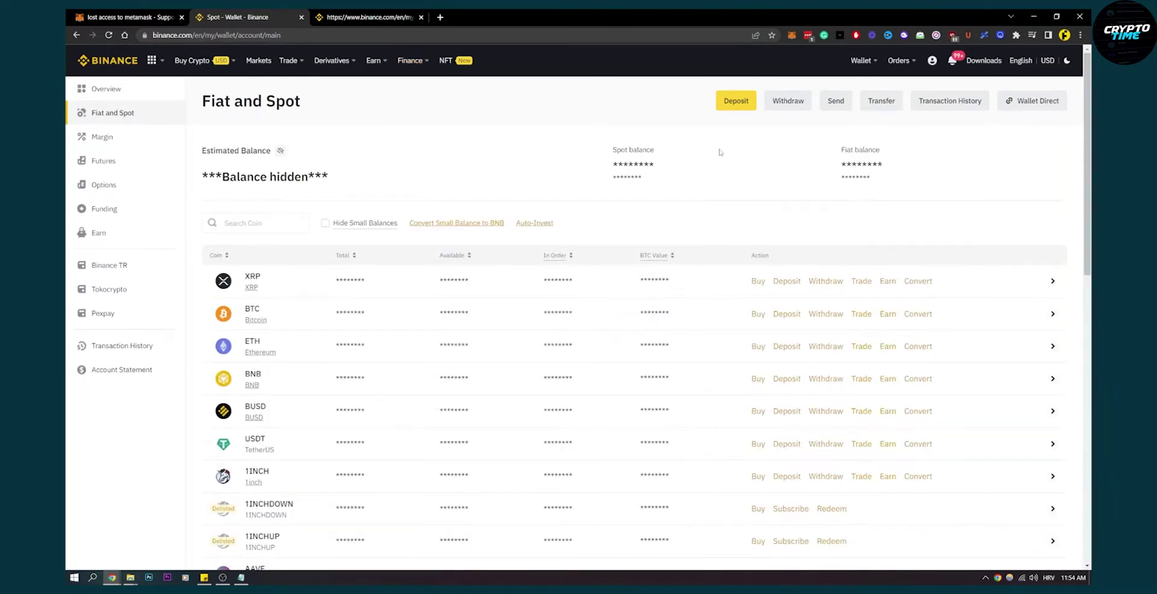
left_click(883, 106)
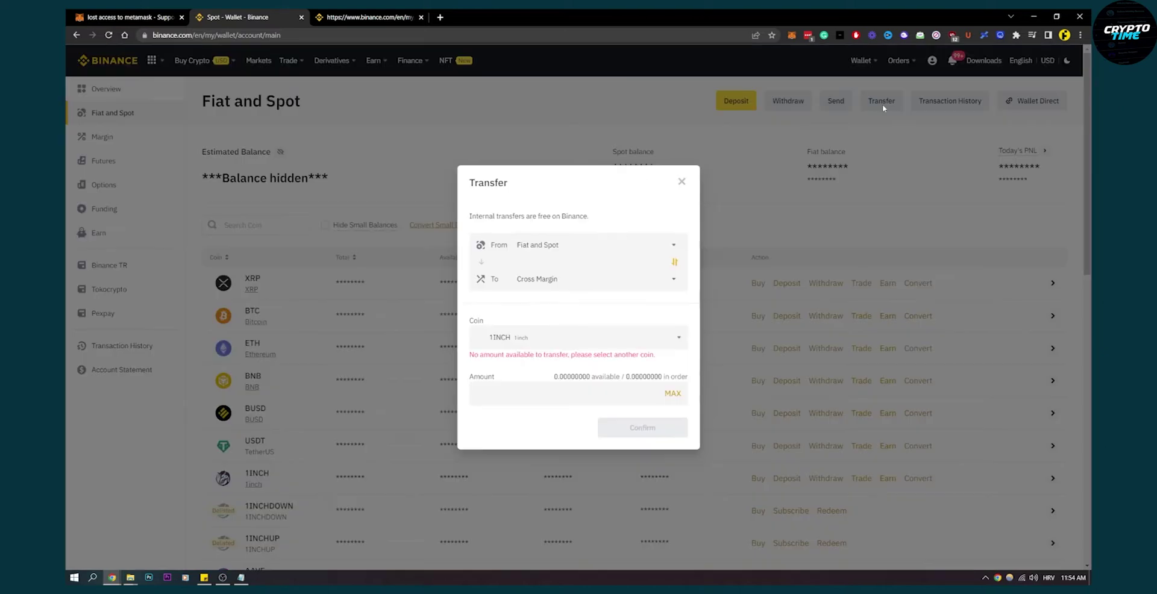
left_click(555, 285)
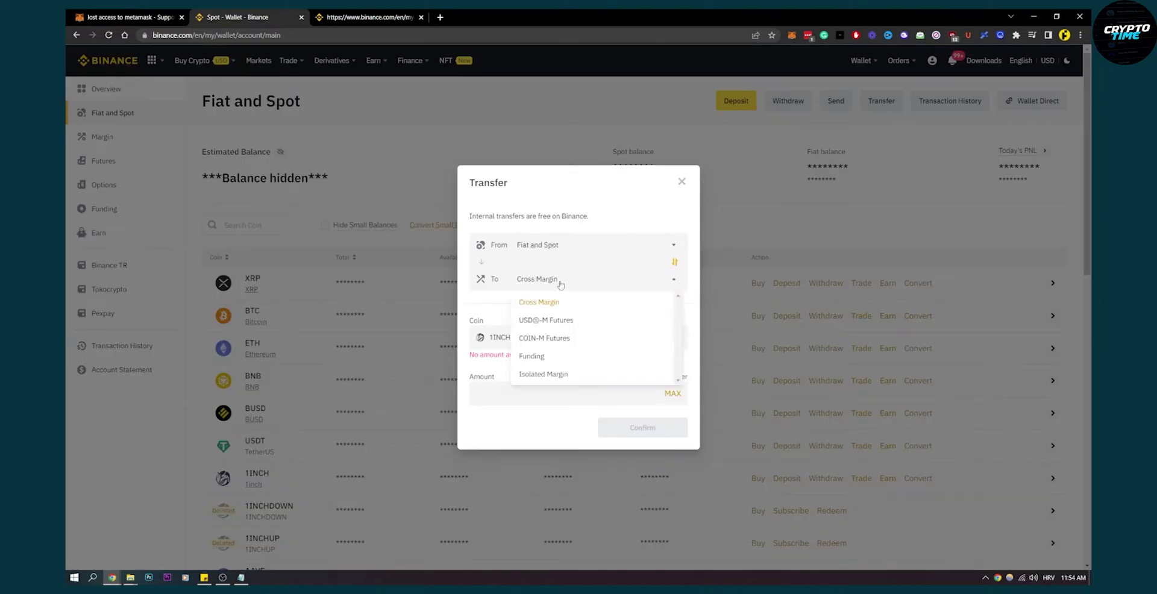
left_click(563, 359)
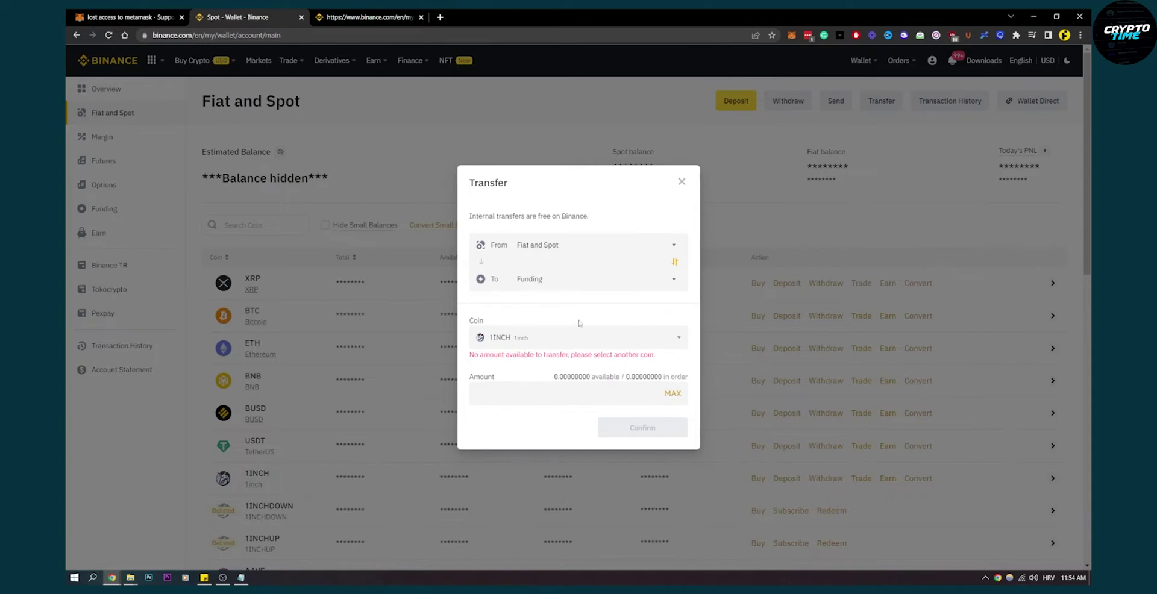
left_click(540, 340)
left_click(523, 416)
left_click(681, 182)
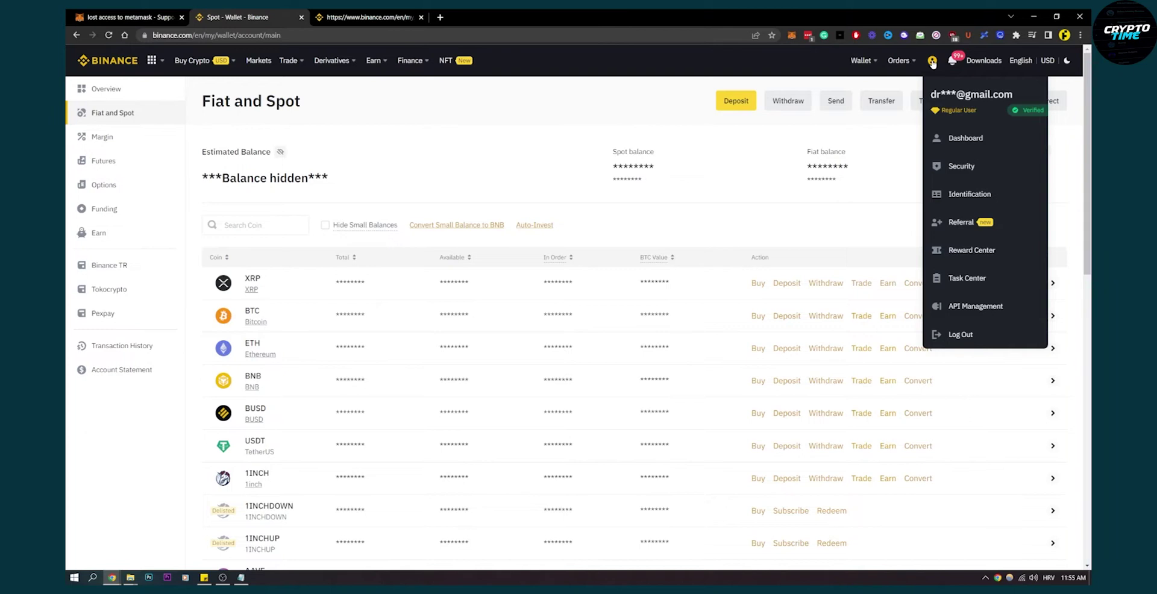
Go to the Binance homepage and bring up the Support chat with its recommended help topics
left_click(114, 60)
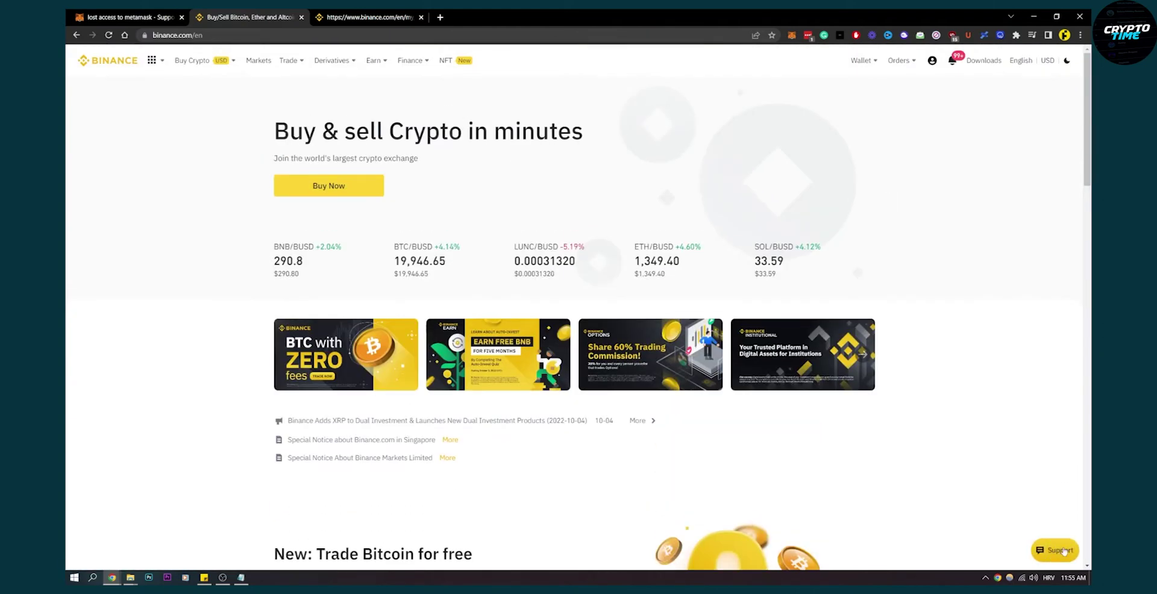
left_click(1047, 549)
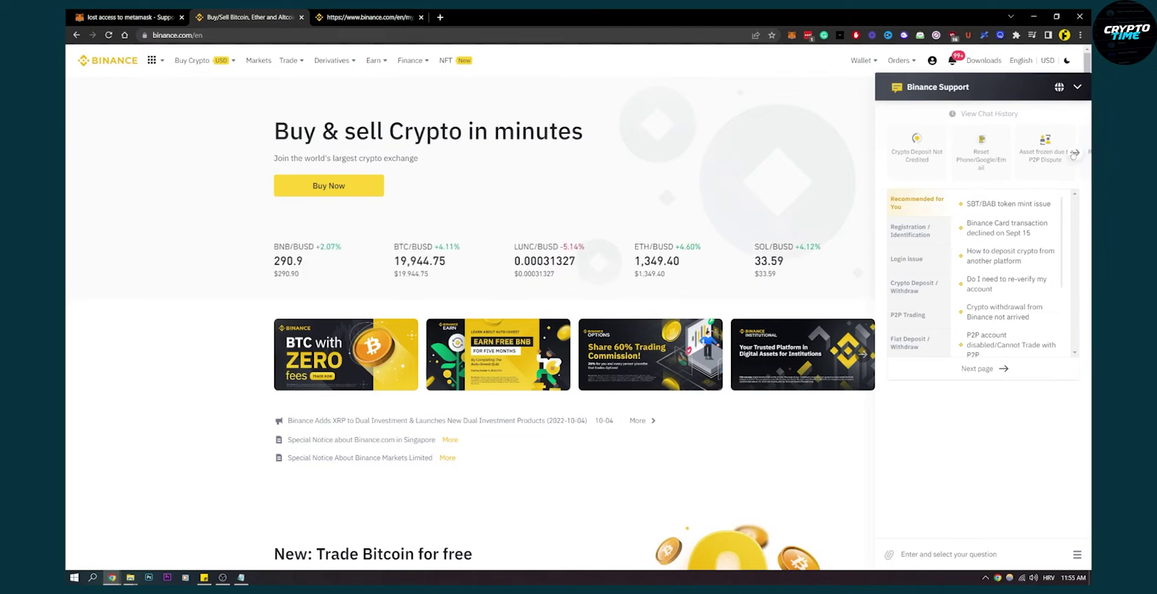
Browse the support topics, categories and Top Questions, then open the disabled-P2P-account chat history
left_click(1074, 152)
left_click(1075, 153)
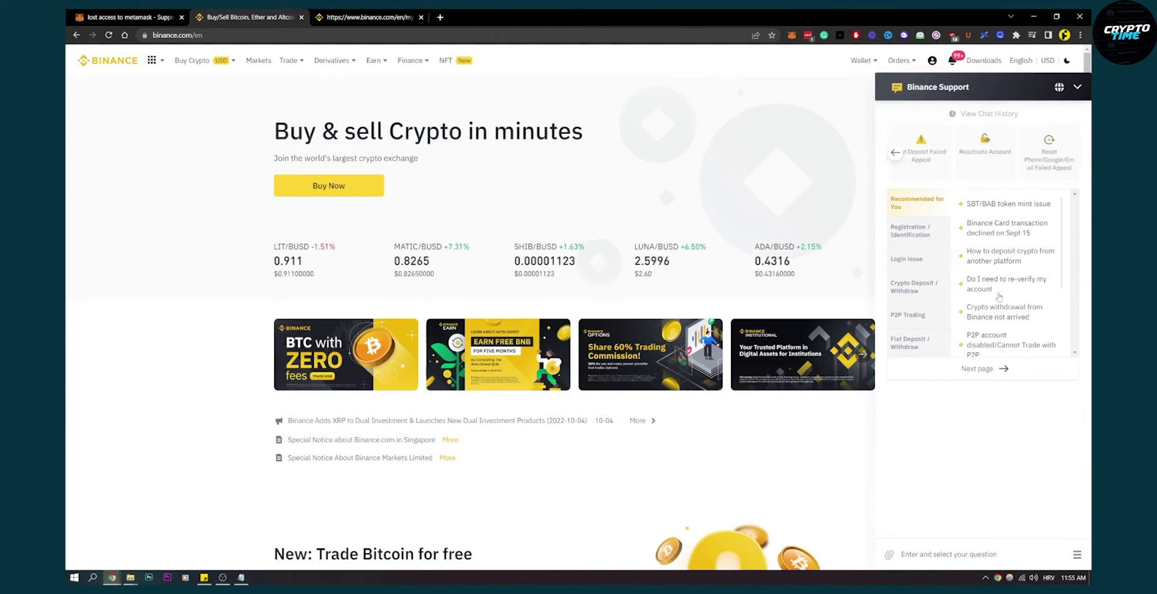
left_click(905, 319)
left_click(988, 368)
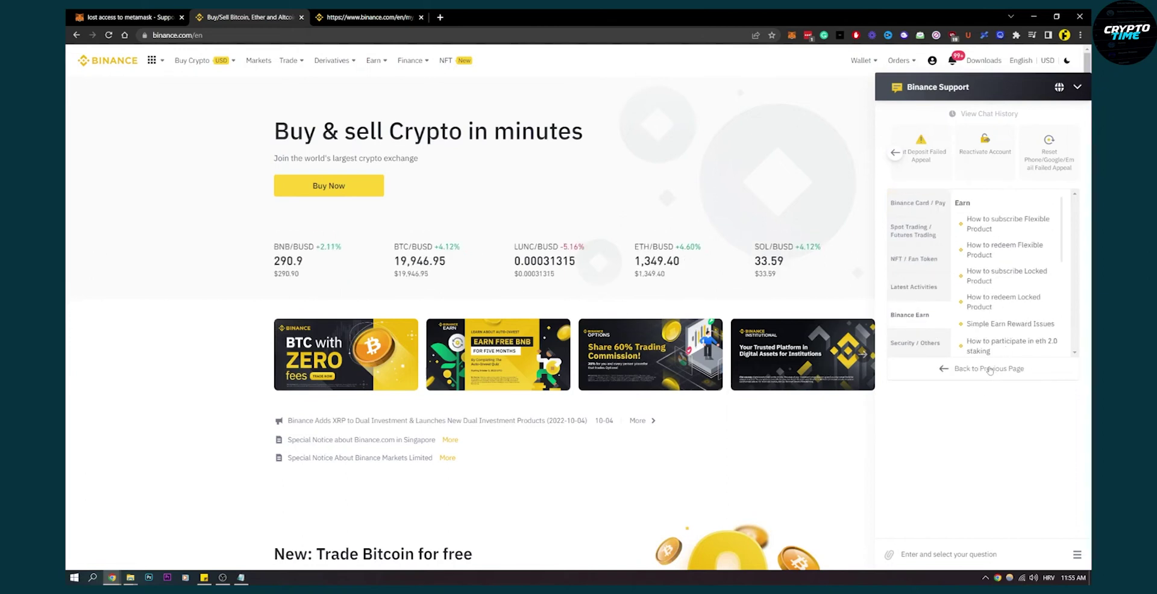
left_click(965, 553)
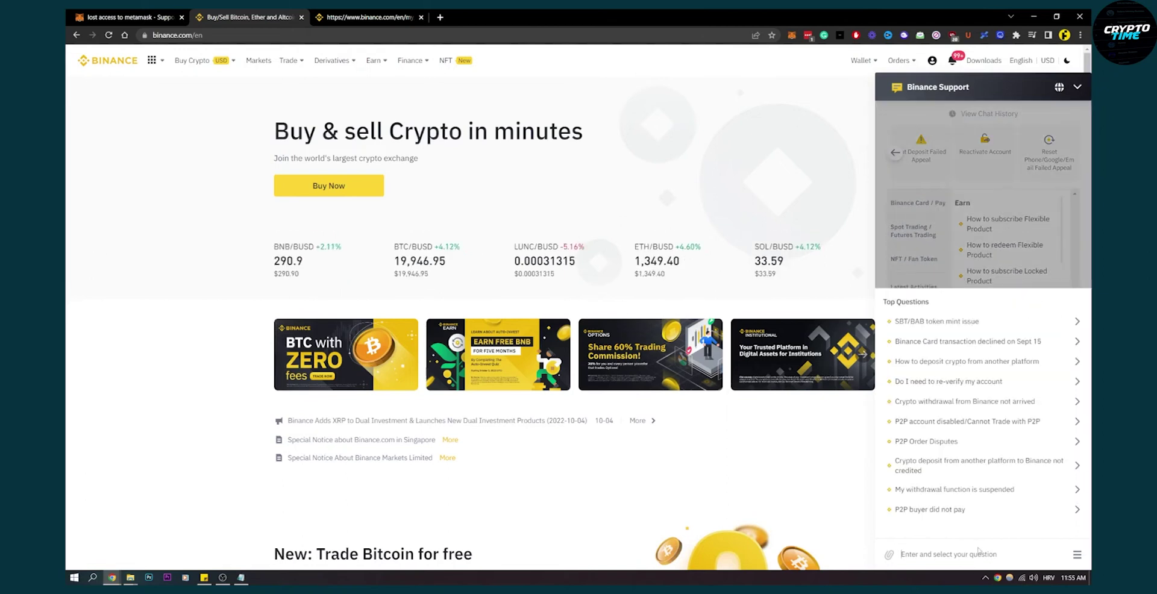
left_click(945, 429)
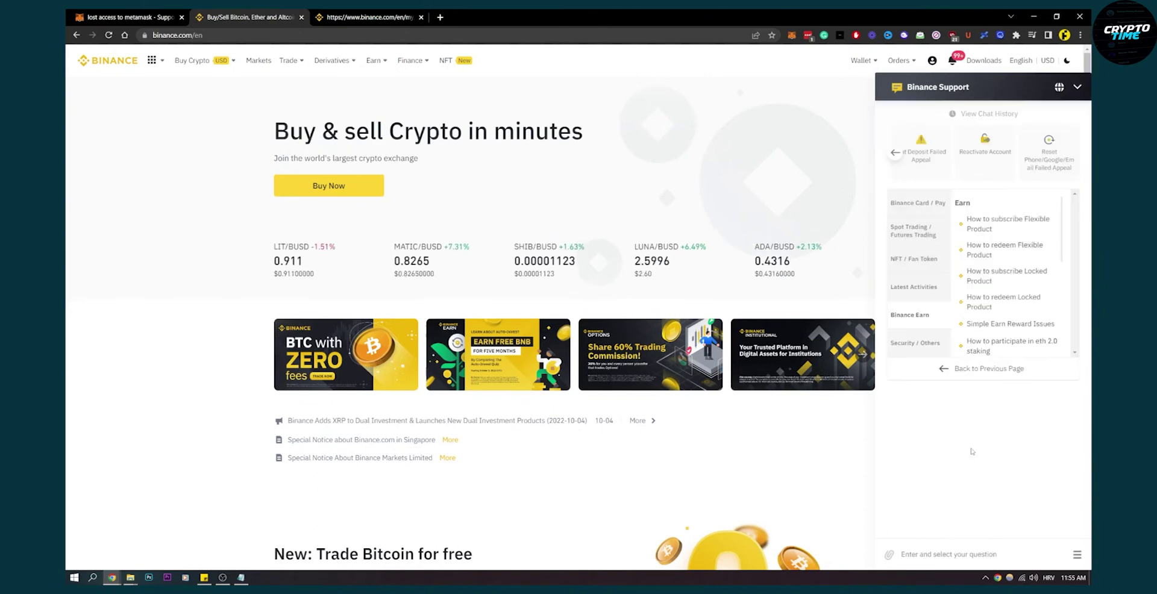
left_click(990, 112)
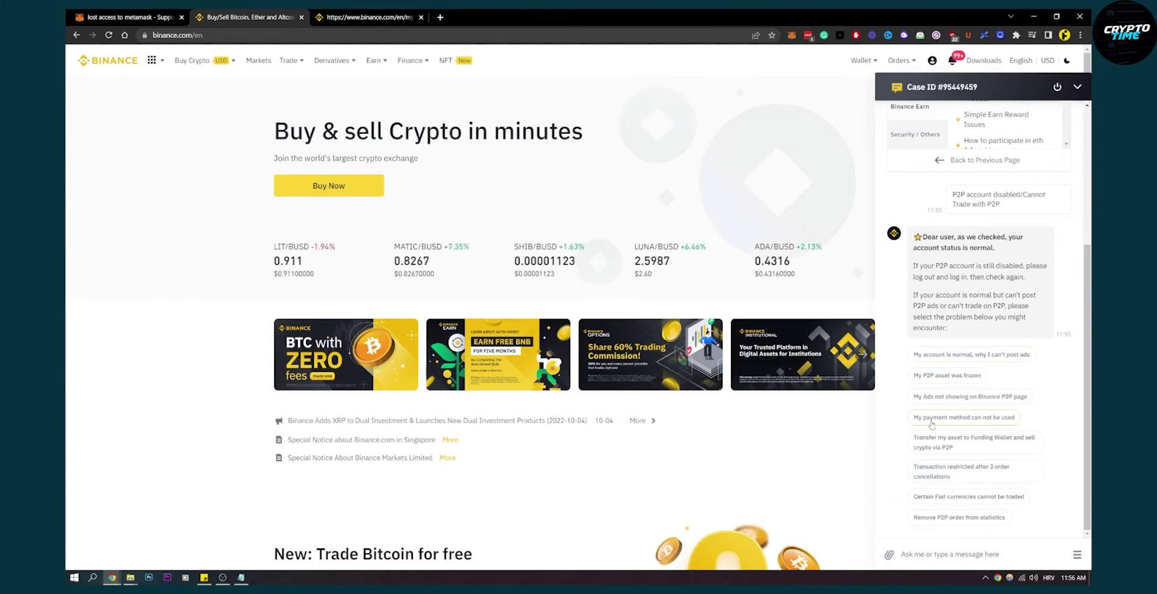
Ask about 'My payment method can not be used', read the reply, and rate it Unsolved
left_click(931, 424)
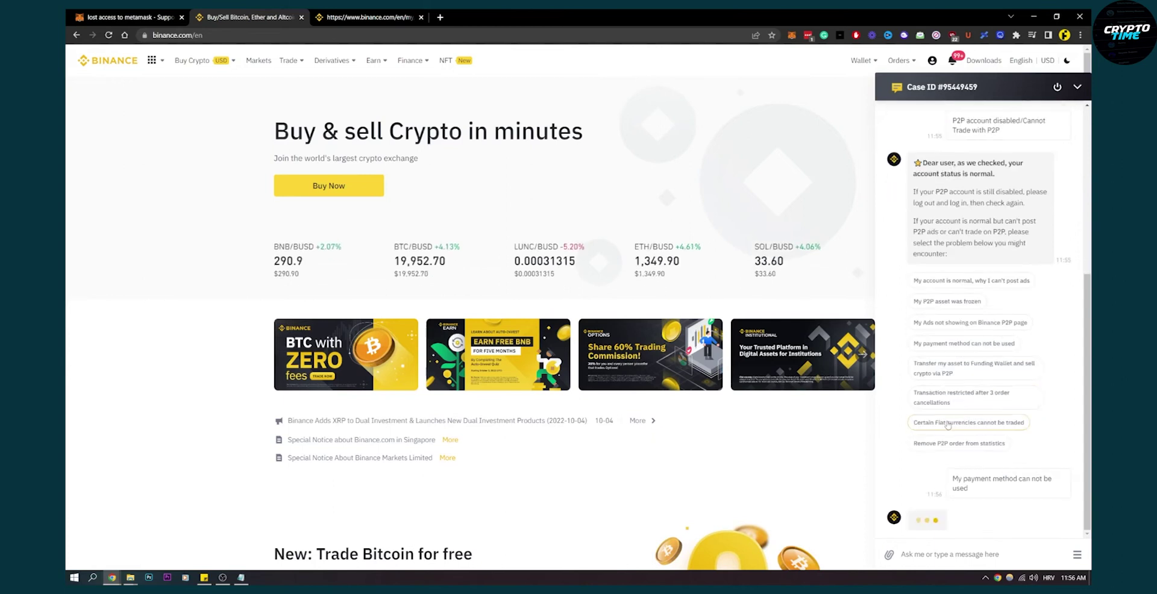
scroll(988, 429, "down", 3)
scroll(1012, 433, "down", 3)
scroll(1013, 433, "down", 5)
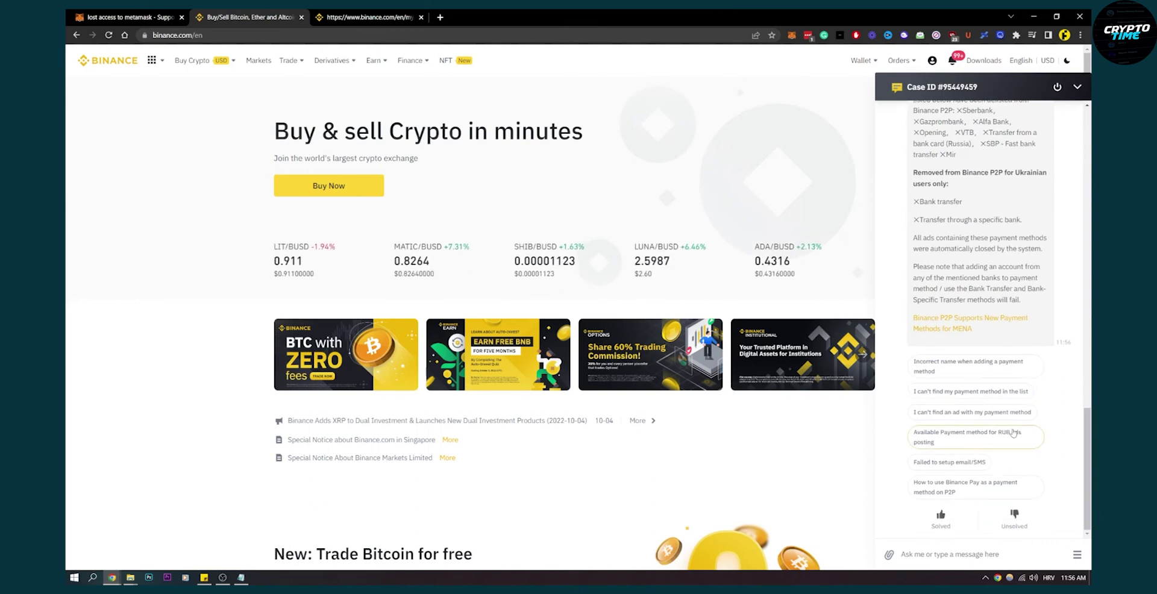
left_click(1016, 517)
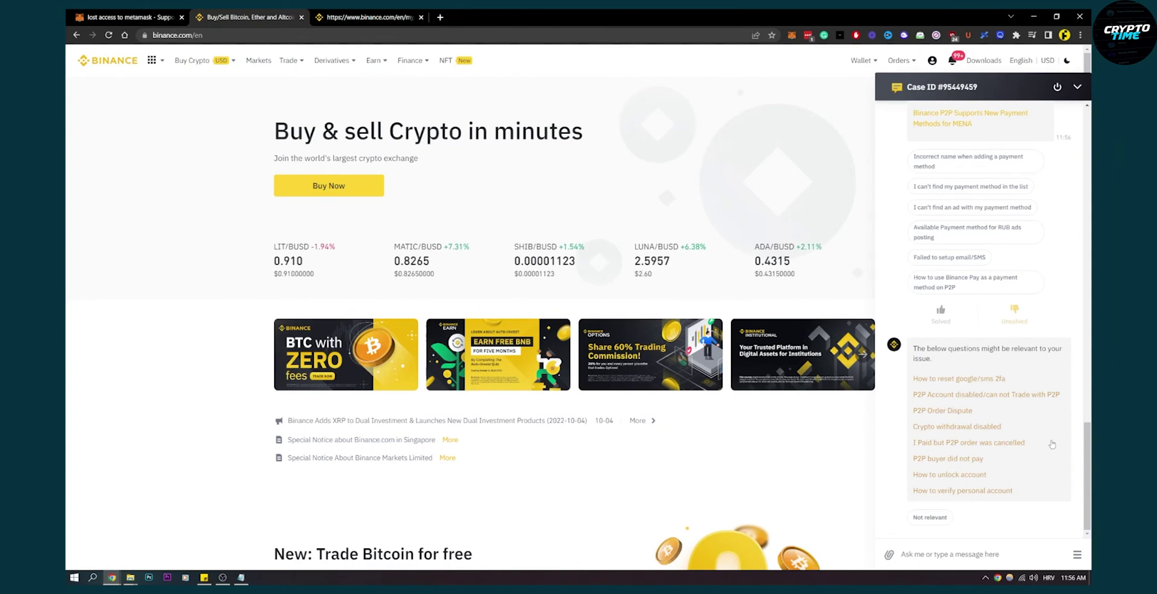
Ask 'I Paid but P2P order was cancelled' and read the bot's app and website steps
left_click(944, 443)
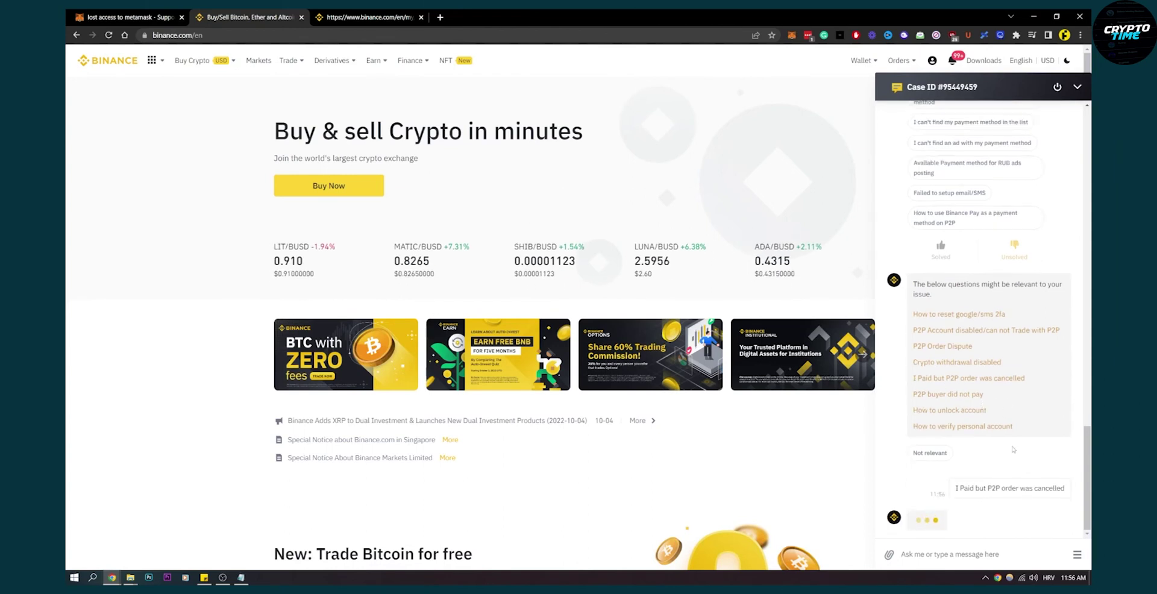
scroll(1012, 449, "down", 4)
scroll(1037, 445, "down", 4)
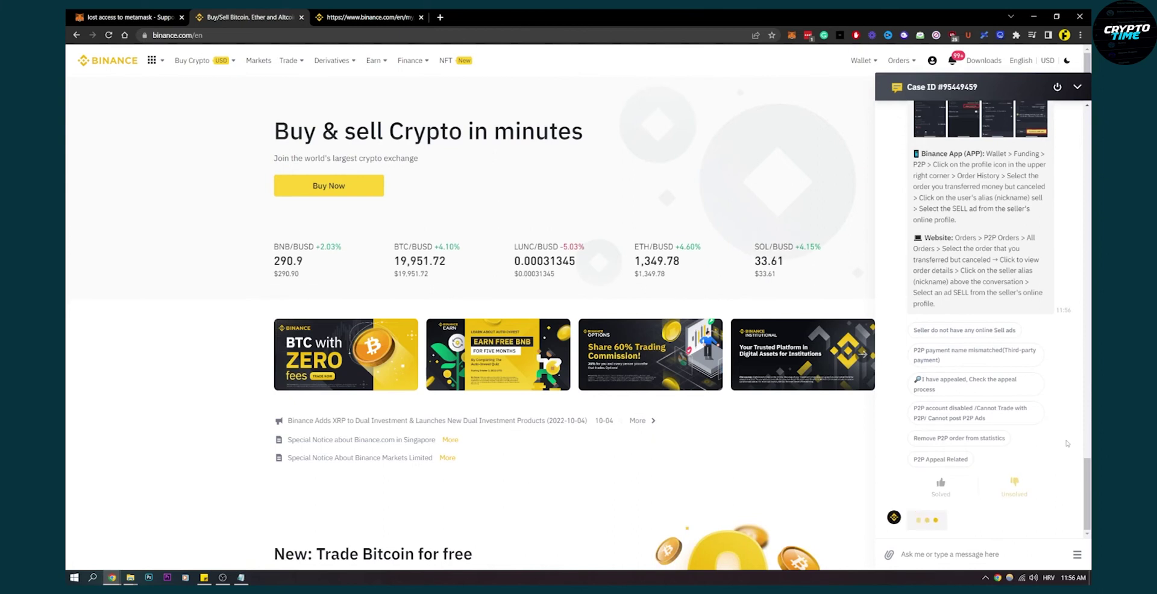